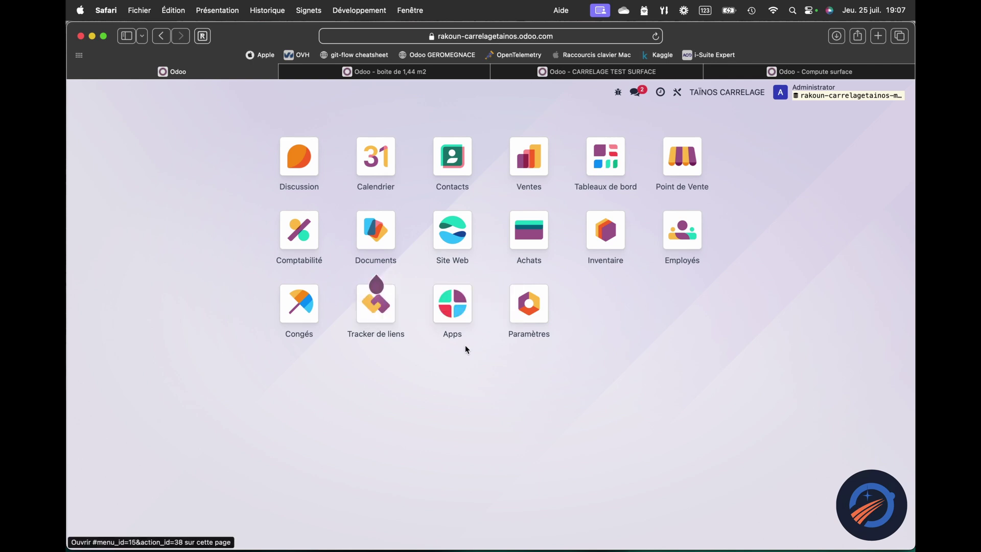
Step: Review the settings of the "boite de 1,44 m2" unit of measure and of the CARRELAGE TEST SURFACE product
click(415, 72)
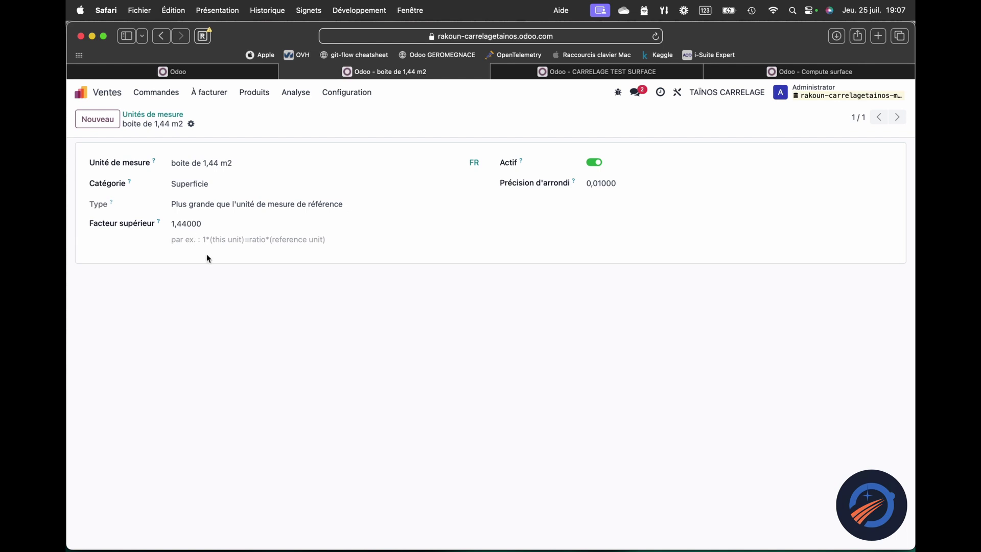
click(578, 72)
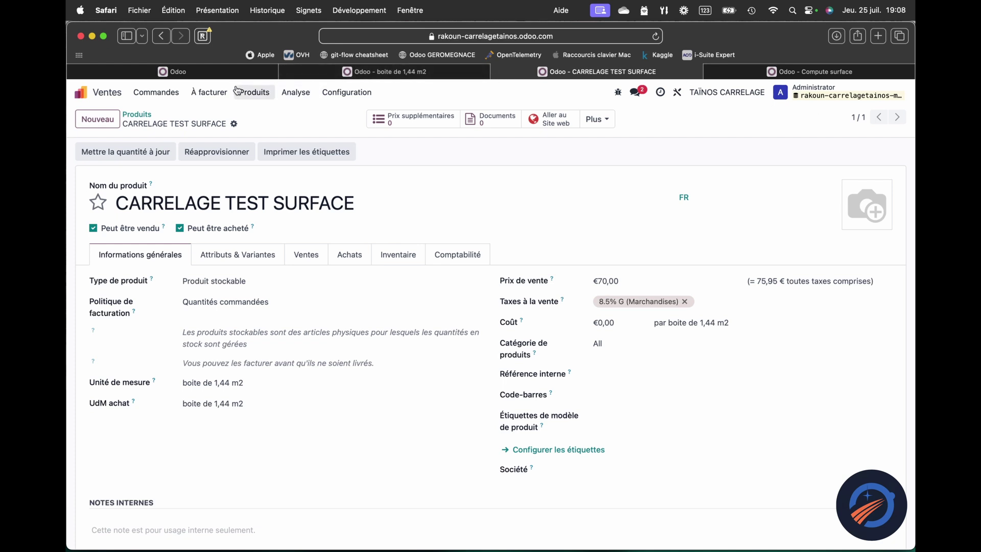
Step: Open a blank quotation in Ventes to examine the Surface and Quantité columns of its order lines, and discard it
click(174, 72)
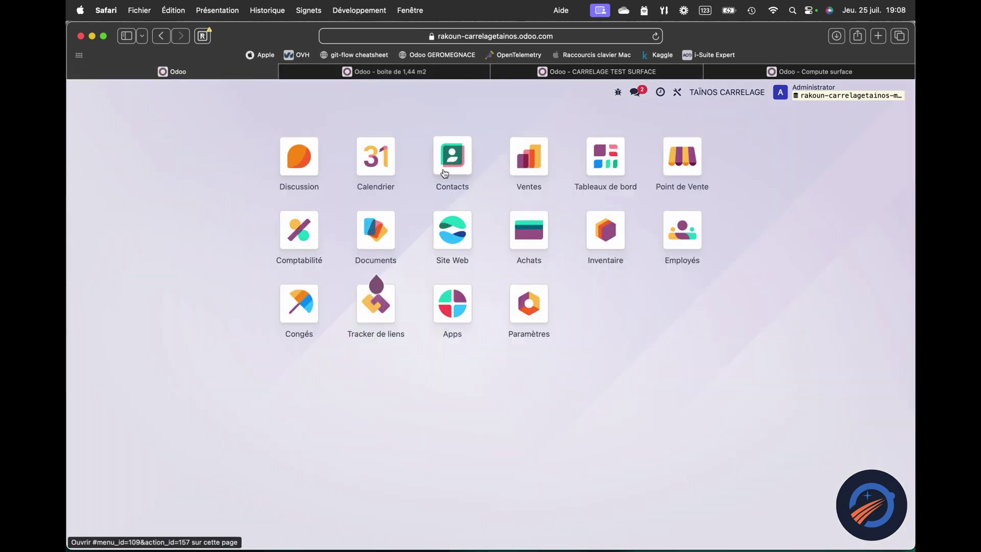
click(534, 164)
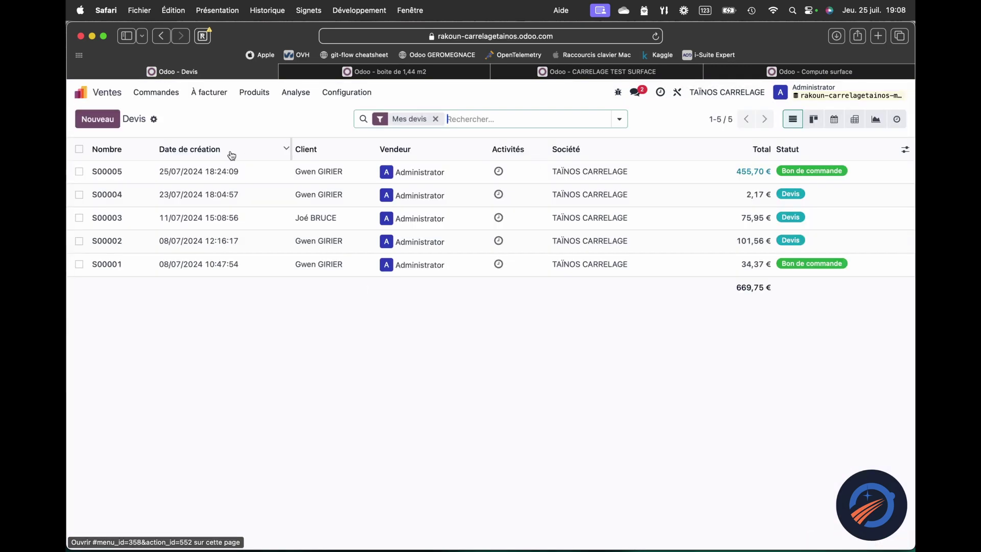
click(100, 121)
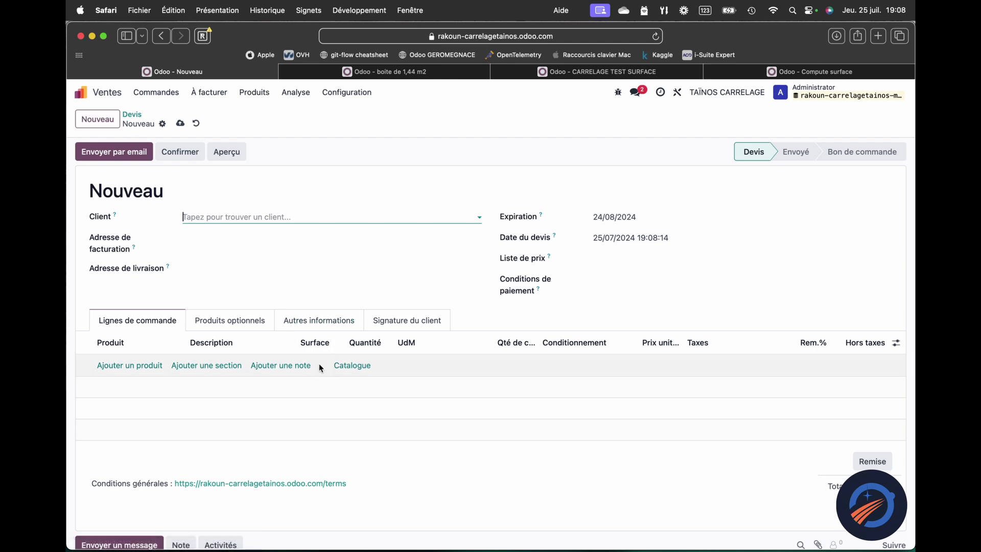
mouse_move(312, 356)
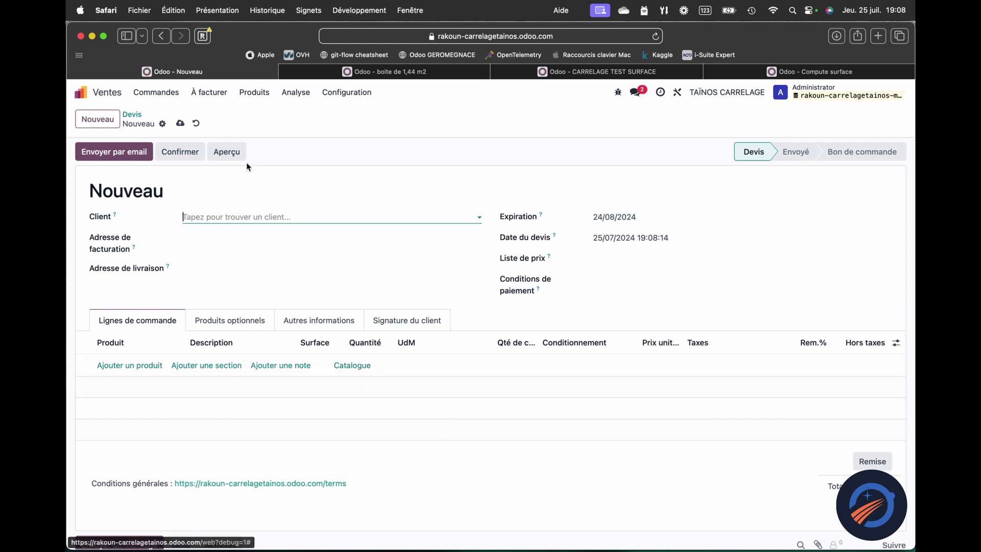
click(196, 124)
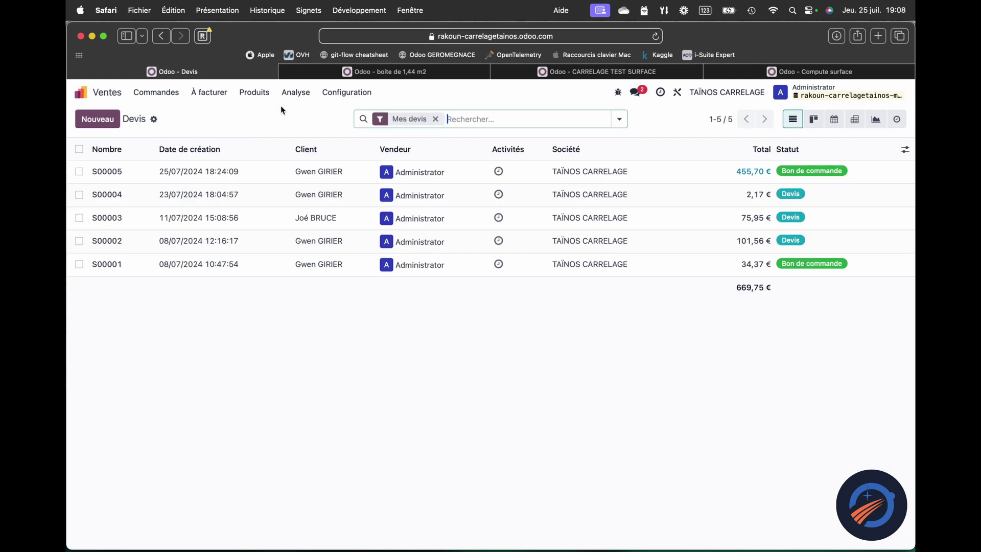
Step: Examine the Compute surface automation rule and the Python code of its Execute Code action
click(803, 75)
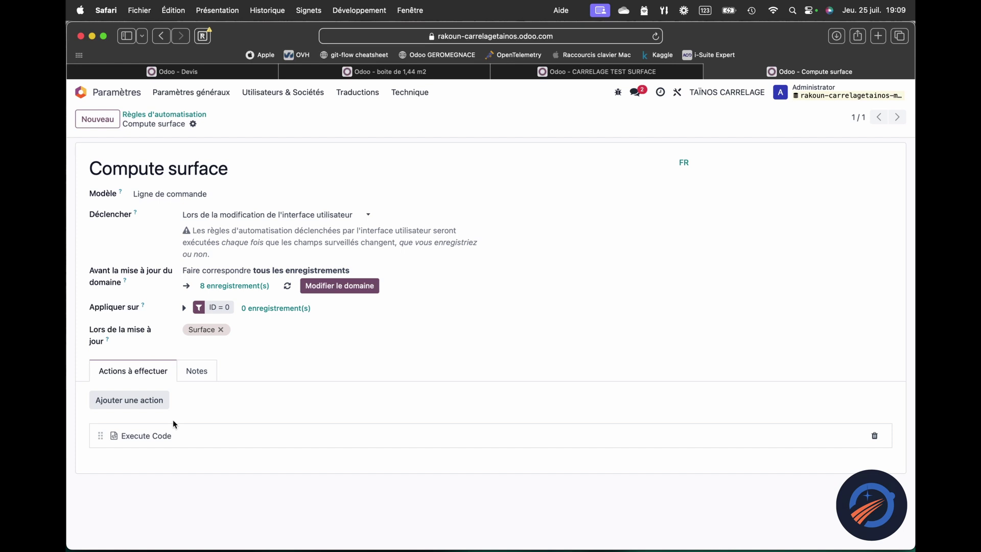
click(330, 431)
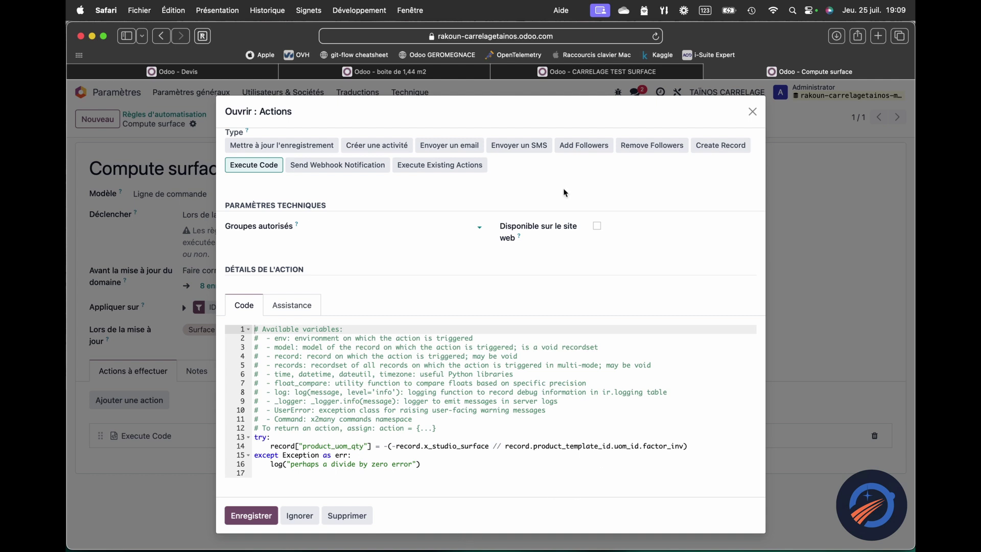
Step: Create a new quotation and select the first suggested customer as its client
click(213, 75)
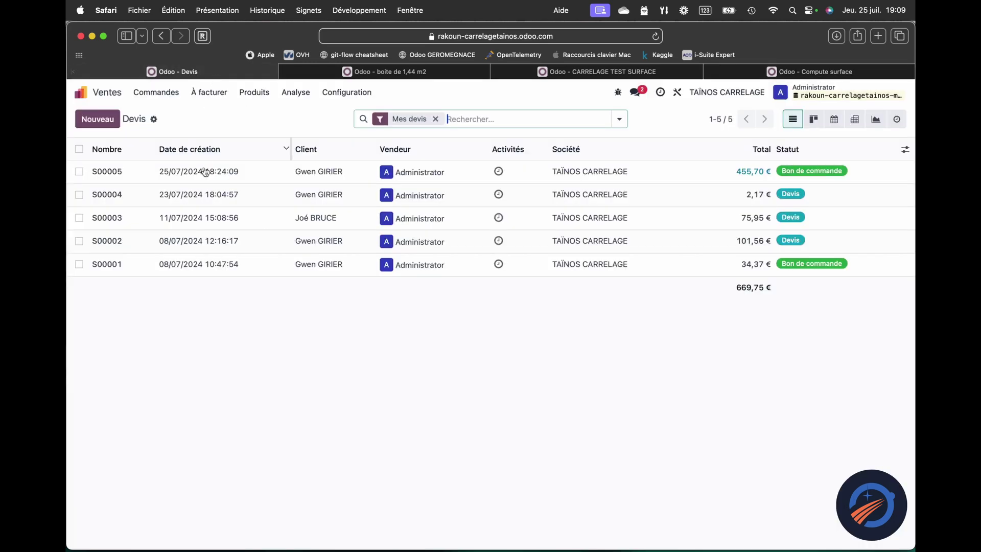
click(111, 128)
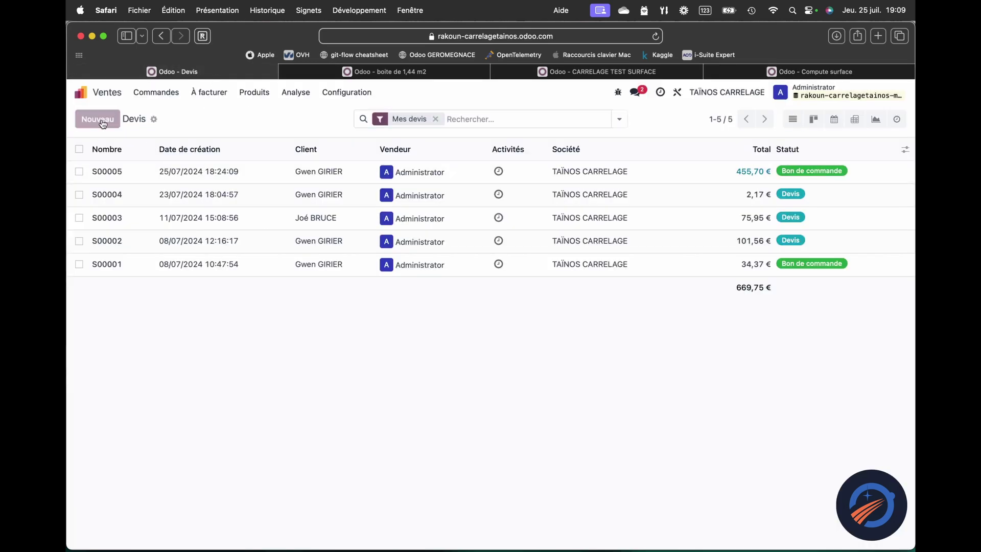
click(240, 217)
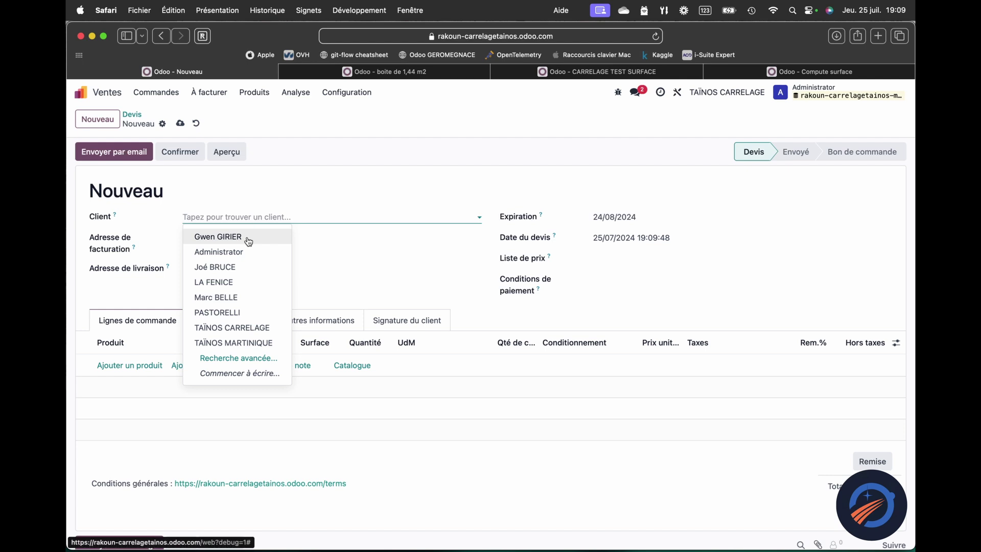
click(247, 239)
Step: Add CARRELAGE TEST SURFACE as the first order line with a surface of 1,44
click(152, 368)
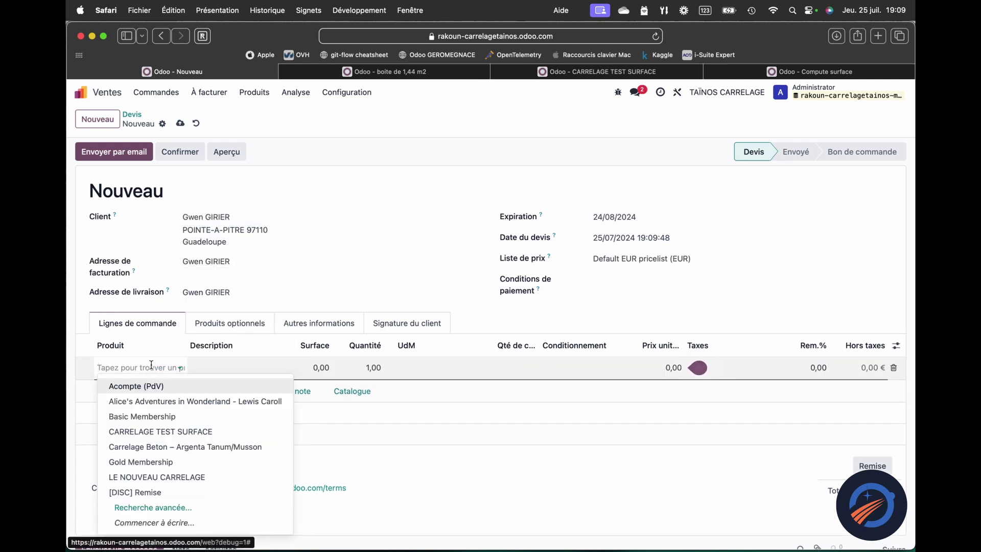
click(166, 432)
key(Tab)
key(Tab)
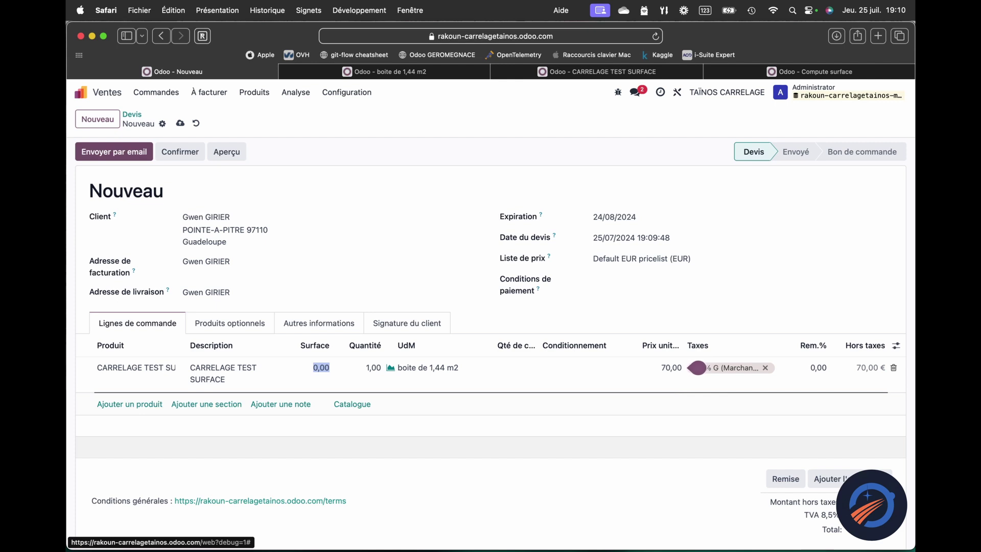
text(1)
key(Tab)
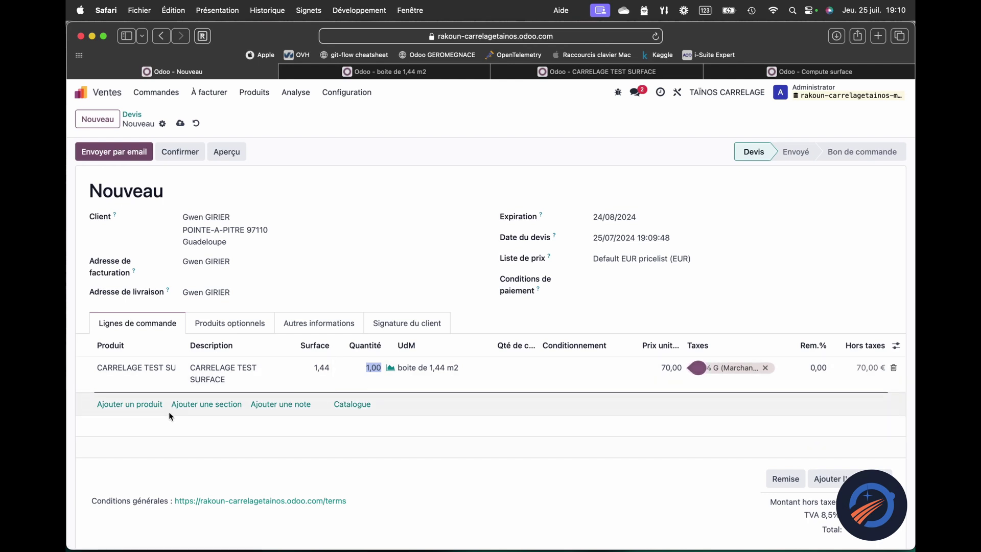
Step: Add a second order line for CARRELAGE TEST SURFACE with a surface of 2,88
click(140, 404)
text(carr)
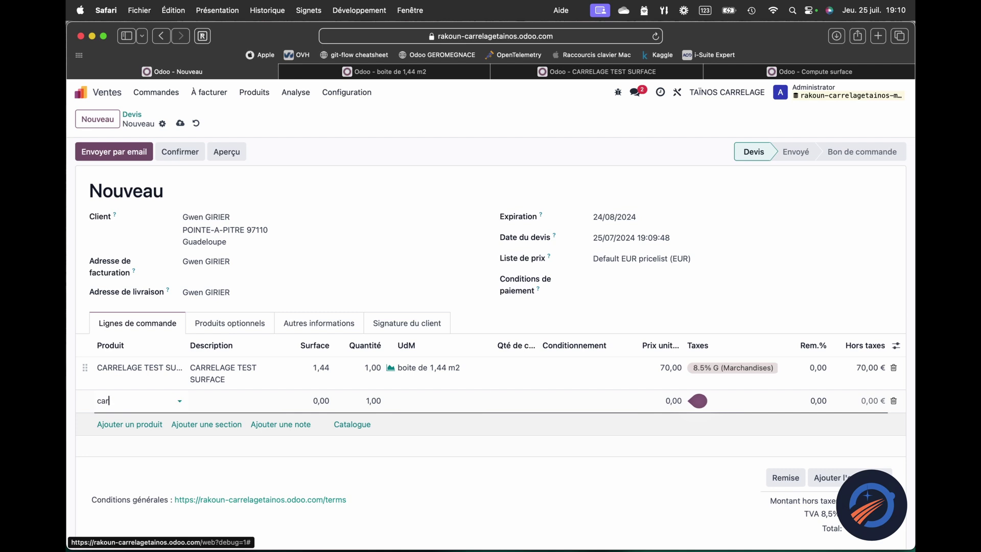
click(171, 419)
key(Tab)
key(Tab)
text(2,88)
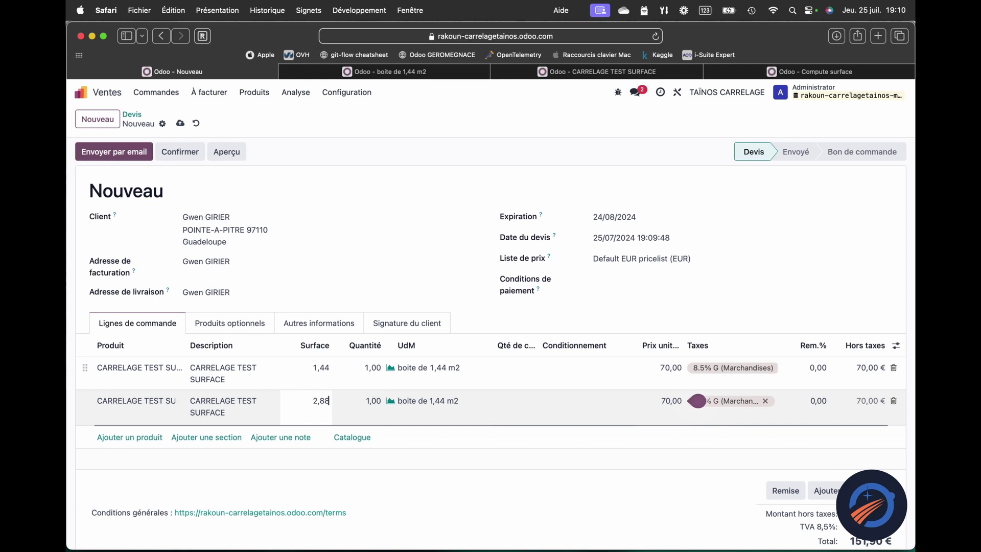
key(Tab)
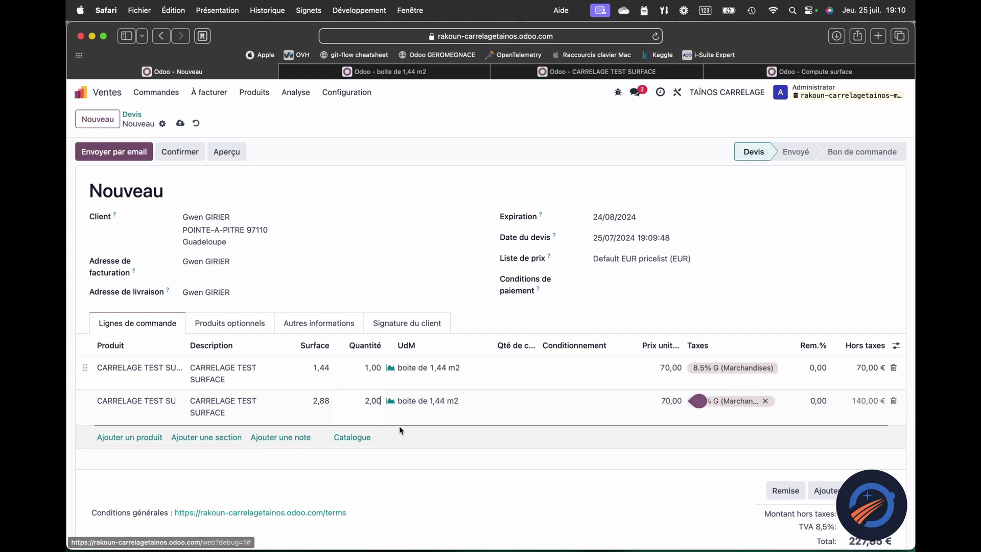
Step: Add a third order line for CARRELAGE TEST SURFACE with a surface of 3 and save the quotation
click(155, 442)
text(carr)
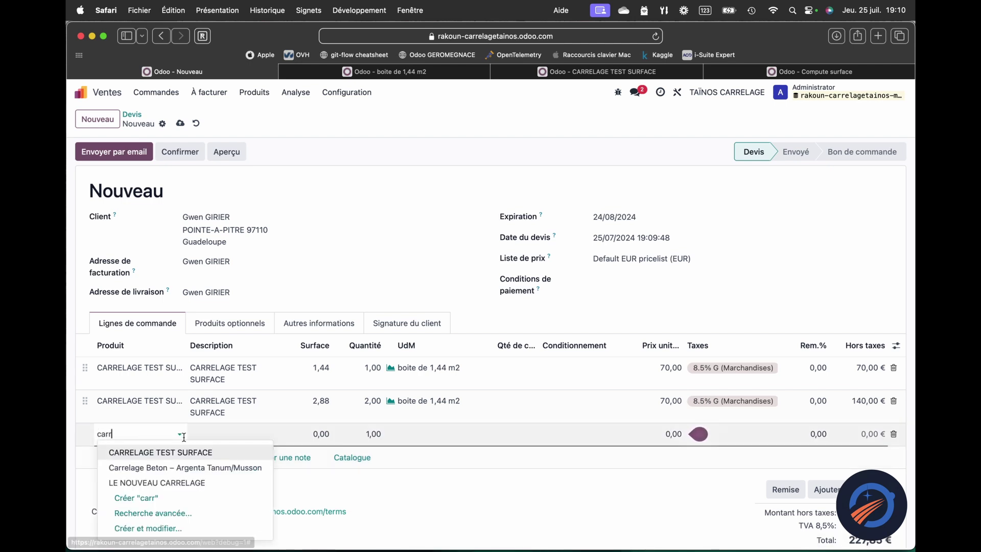
click(183, 456)
key(Tab)
key(Tab)
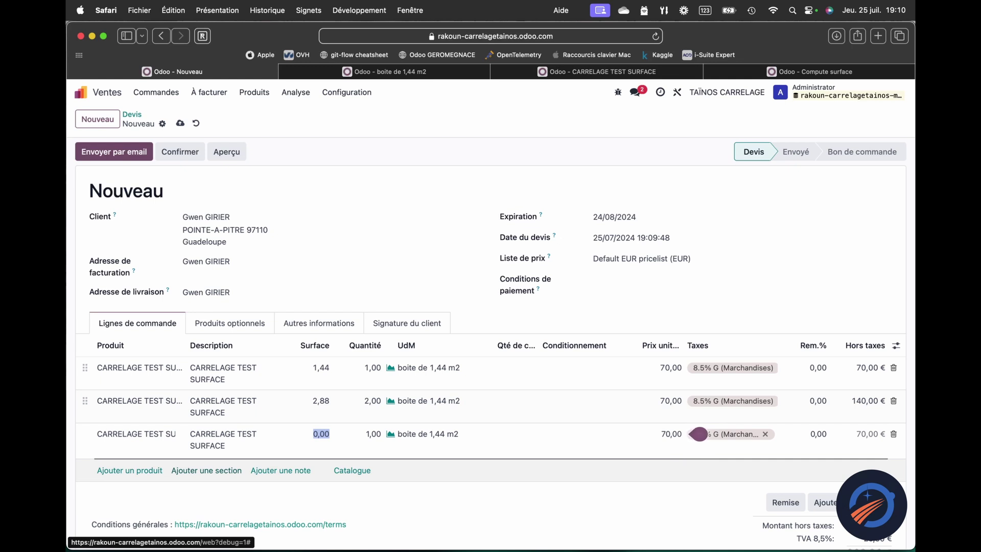
text(3)
key(Tab)
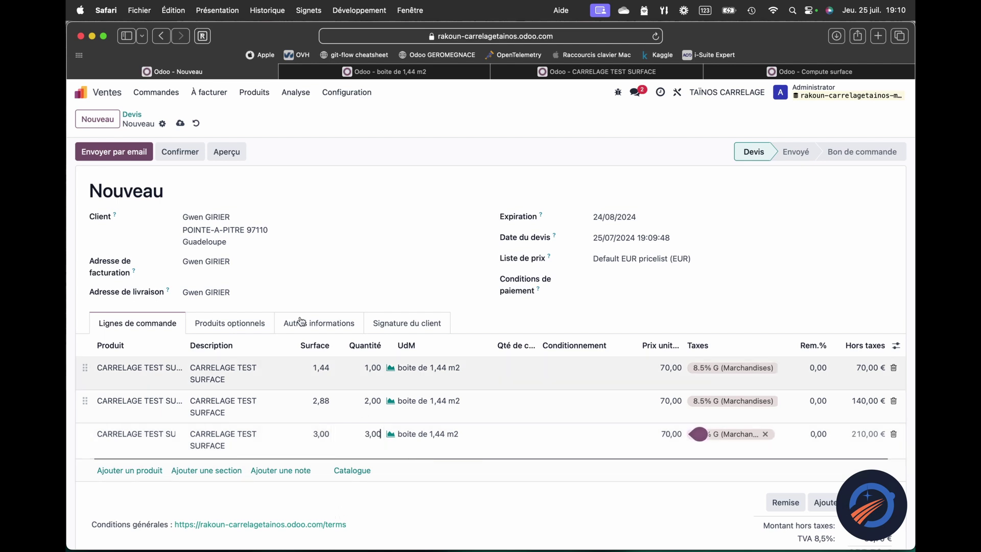
click(181, 124)
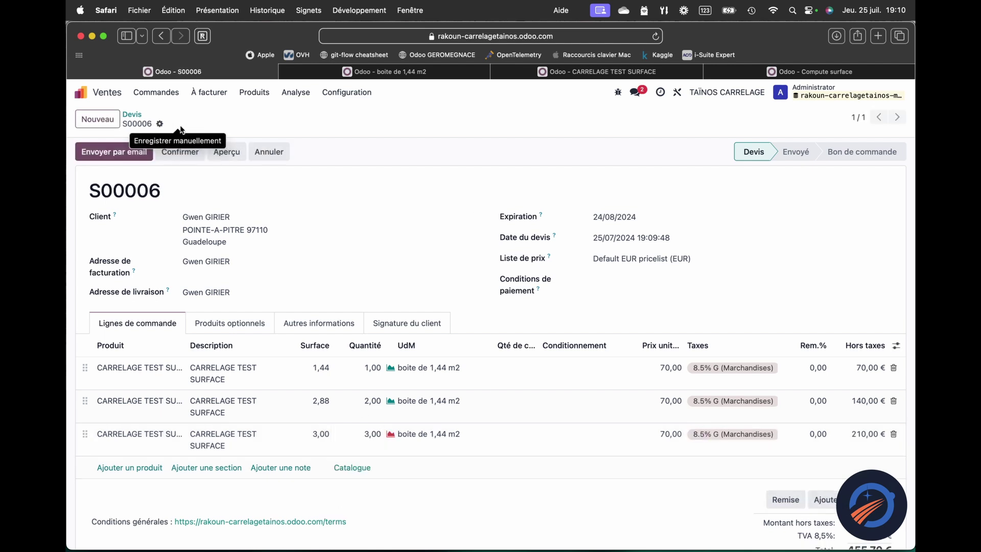